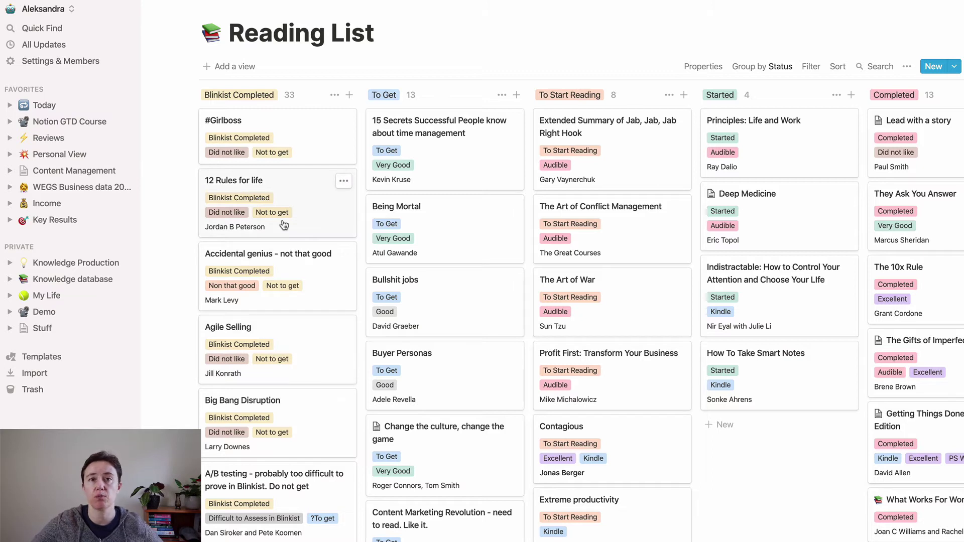
Scroll the book peek, then close it to return to the Reading List board
scroll(283, 225, "down", 1)
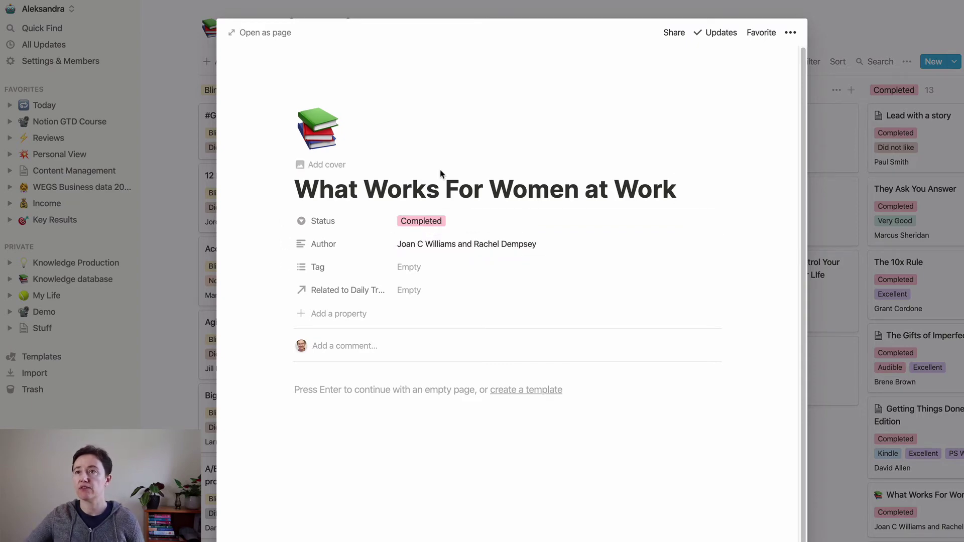
left_click(416, 9)
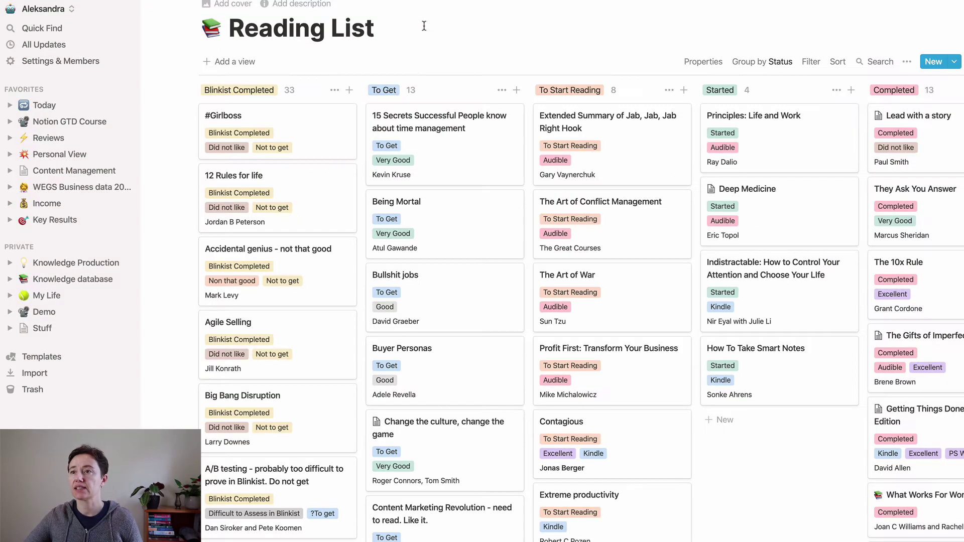
Open the Knowledge database and the How to Take Smart Notes record from its Library table
left_click(67, 280)
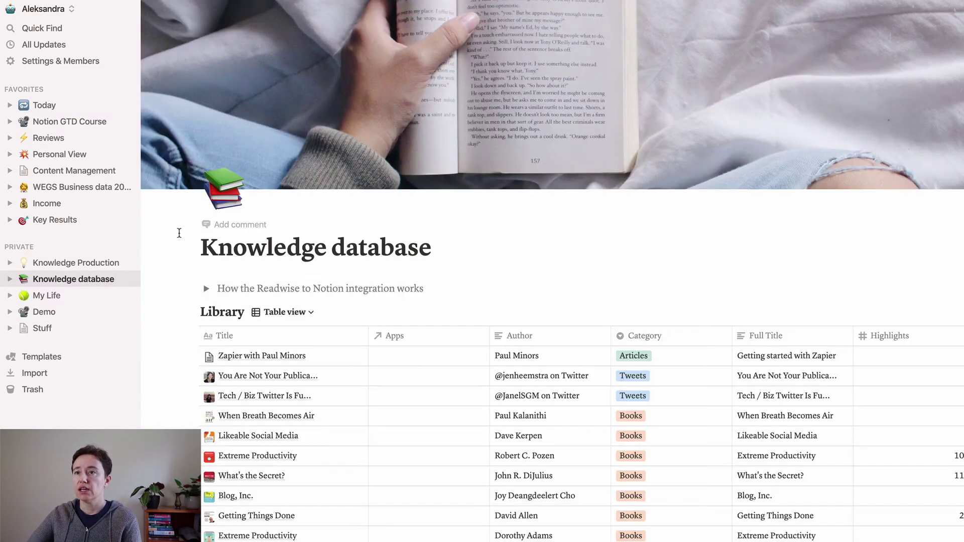
scroll(299, 362, "down", 5)
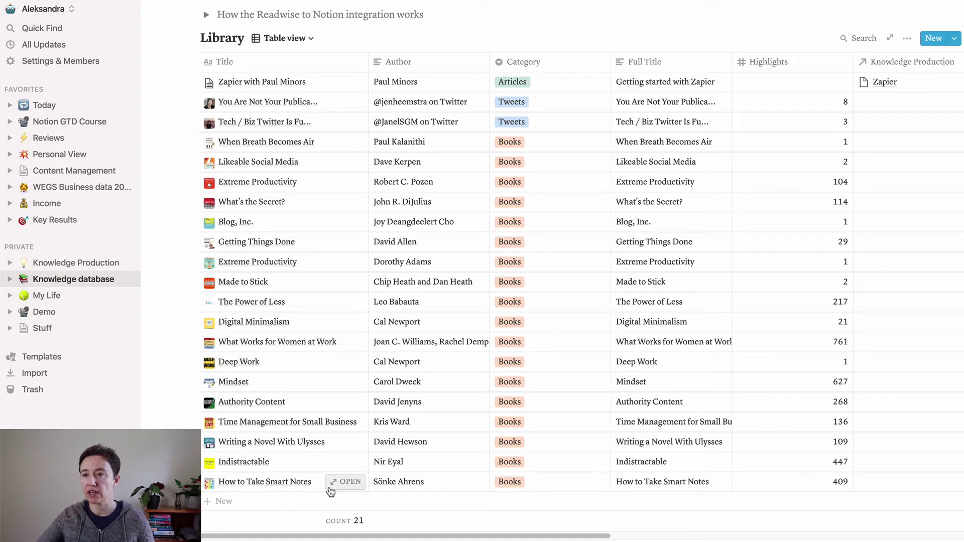
left_click(330, 486)
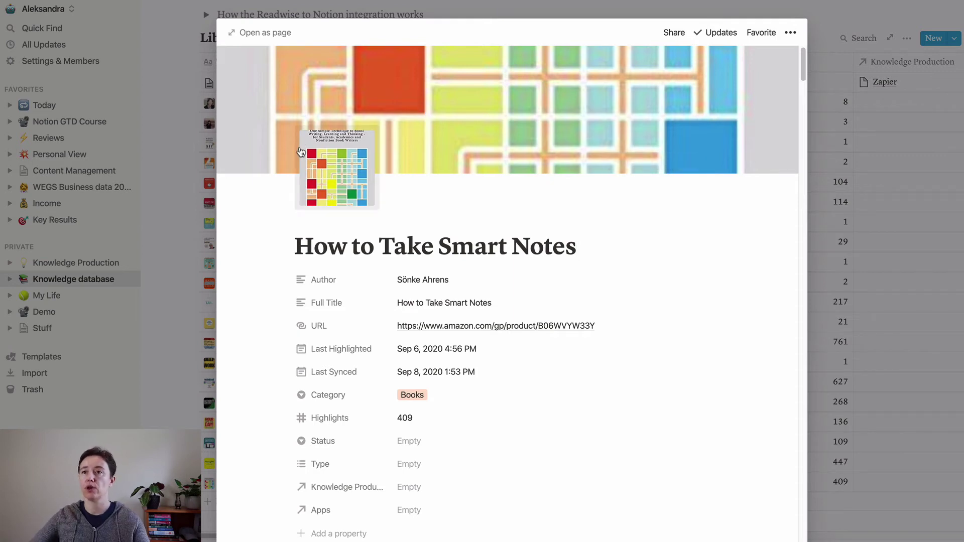
scroll(351, 401, "down", 2)
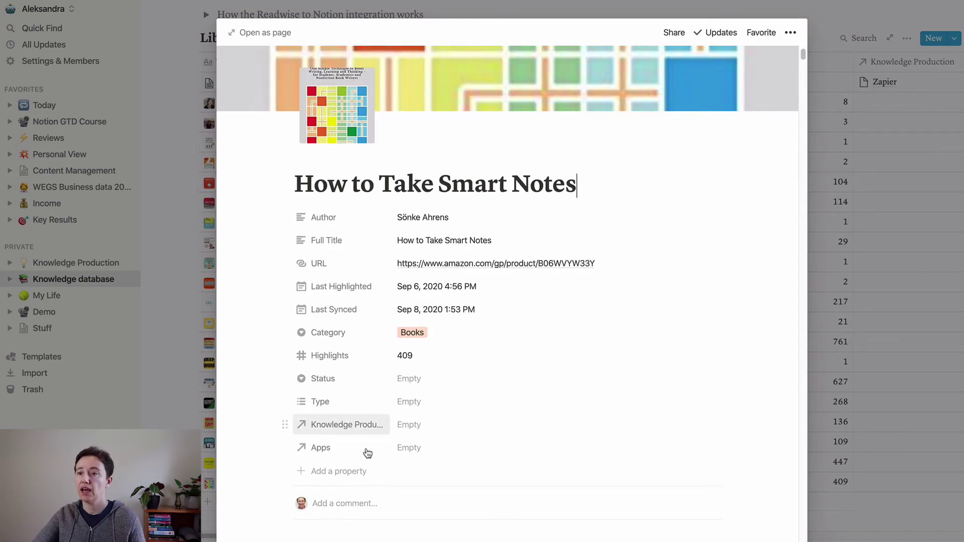
Link the book to newly created Knowledge Production pages 'Smart Notes' and 'Research'
left_click(399, 426)
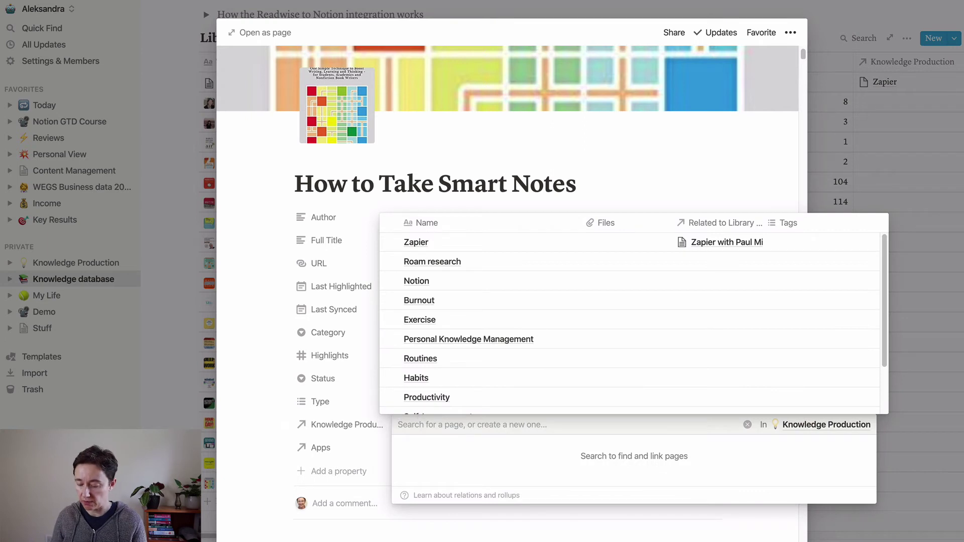
type("Smart Notes")
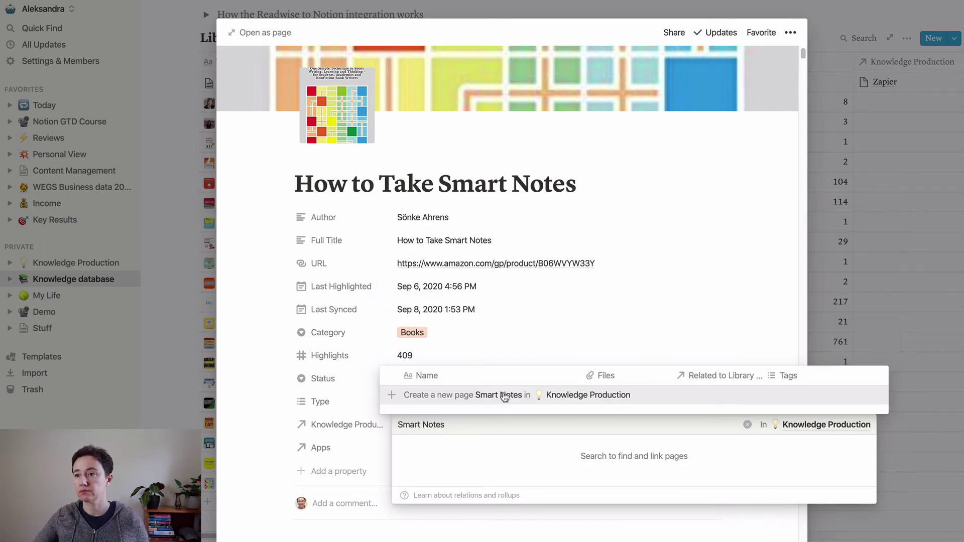
key("Return")
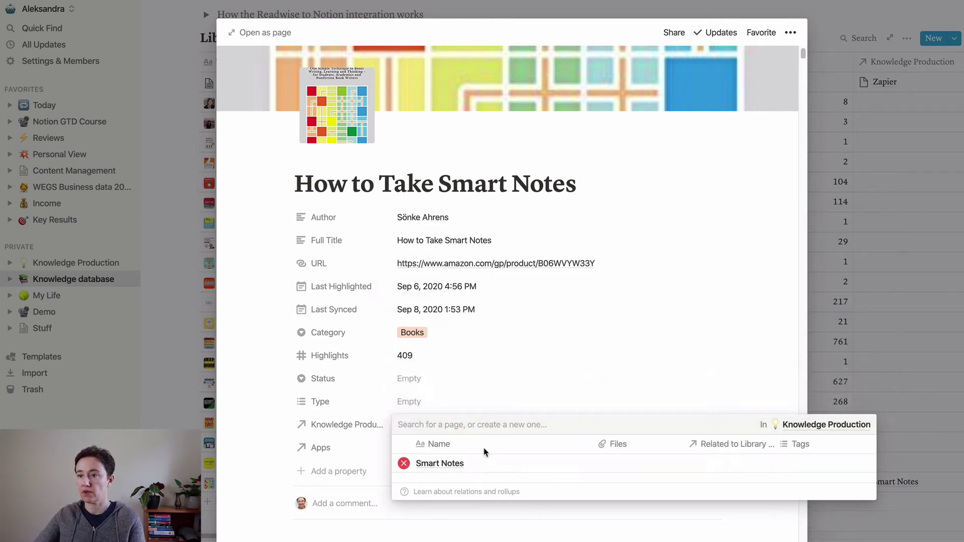
type("Research")
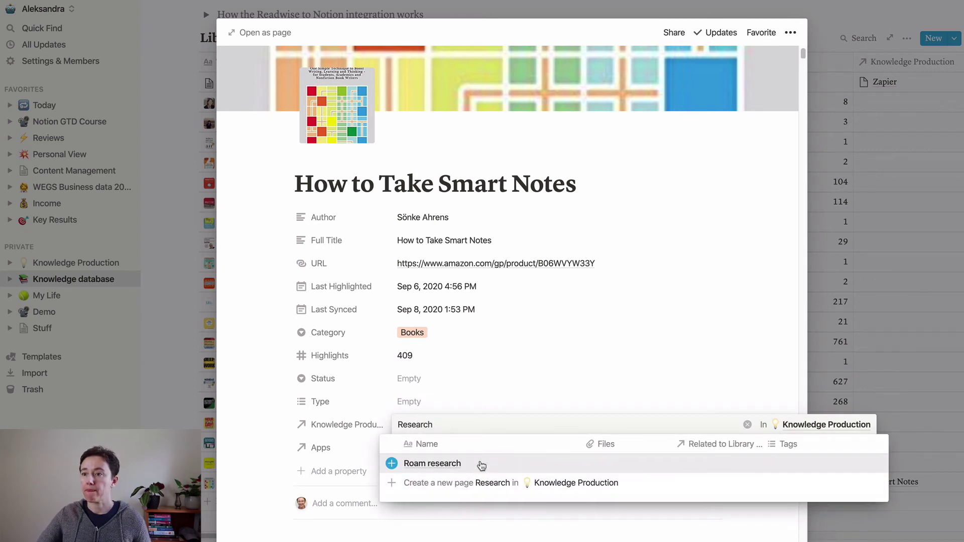
left_click(485, 483)
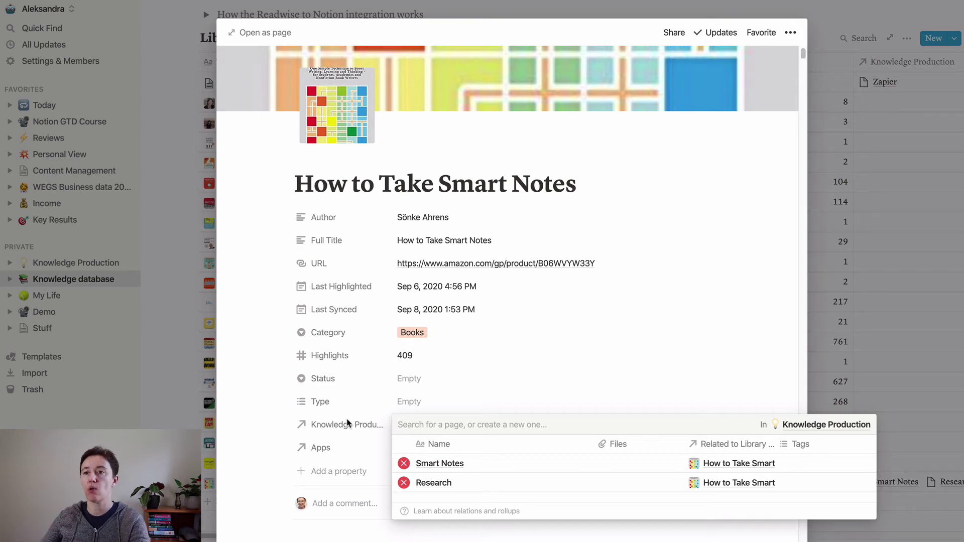
left_click(360, 539)
Scroll through the book's synced highlights in the peek, then close it
scroll(360, 540, "down", 15)
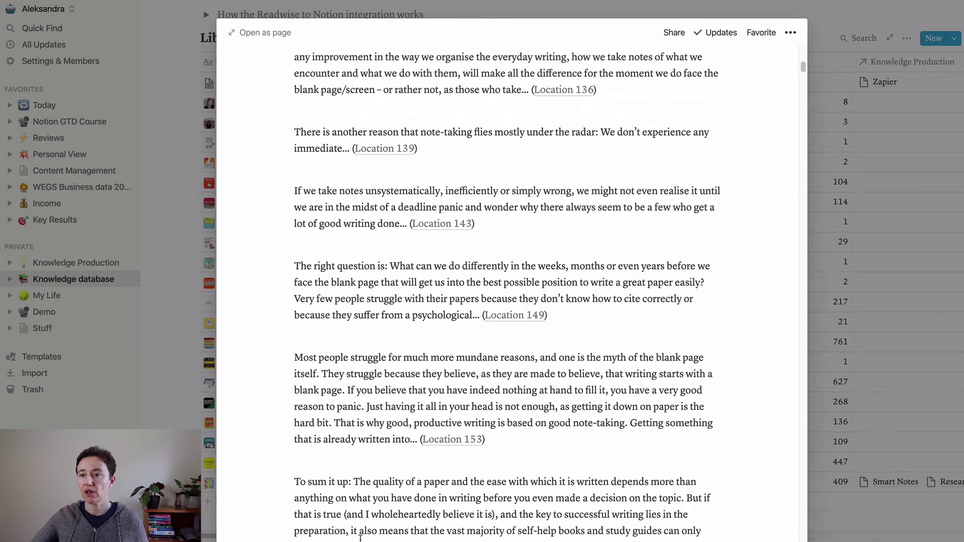
scroll(386, 439, "up", 2)
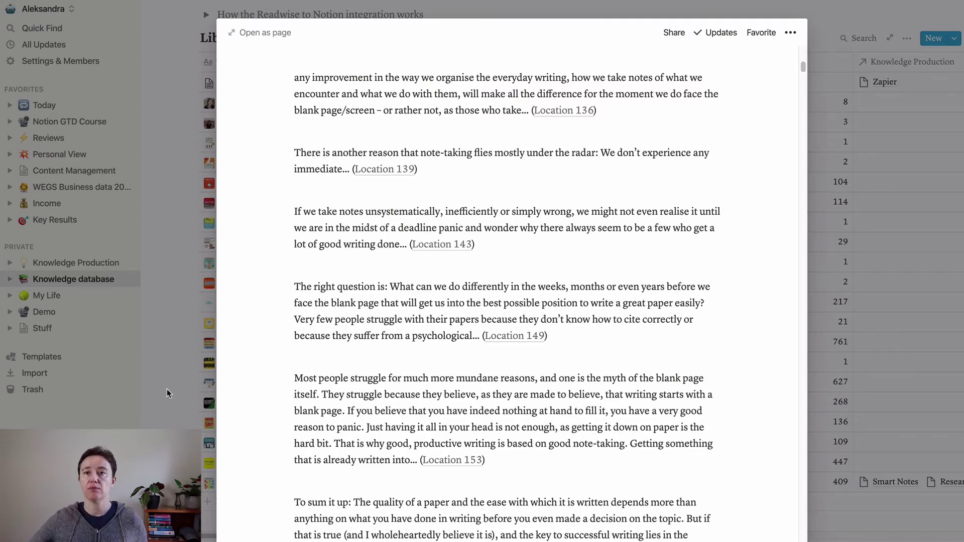
left_click(59, 263)
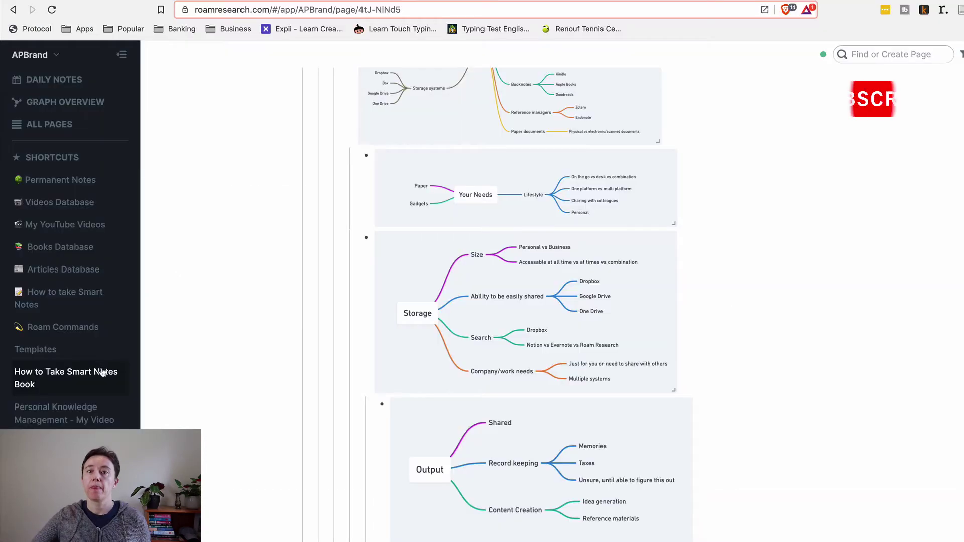
Open the How to Take Smart Notes Book page and scroll its highlights back to the top
left_click(102, 373)
scroll(254, 370, "down", 10)
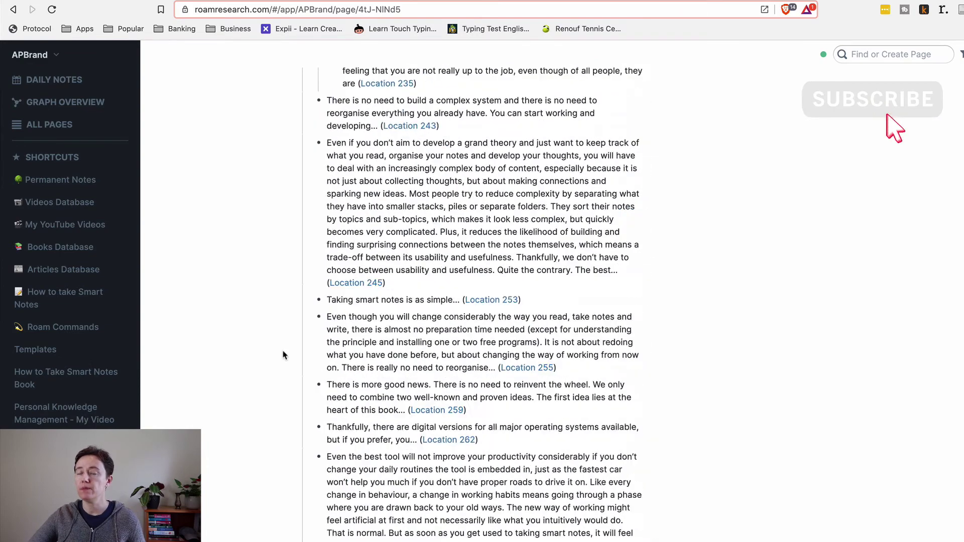
scroll(283, 355, "down", 20)
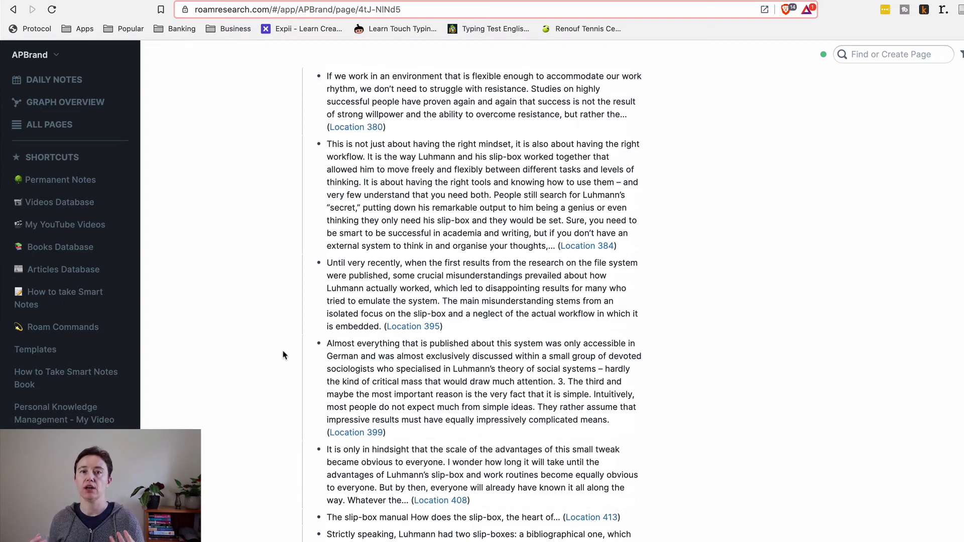
scroll(200, 400, "up", 10)
scroll(199, 400, "up", 5)
right_click(200, 400)
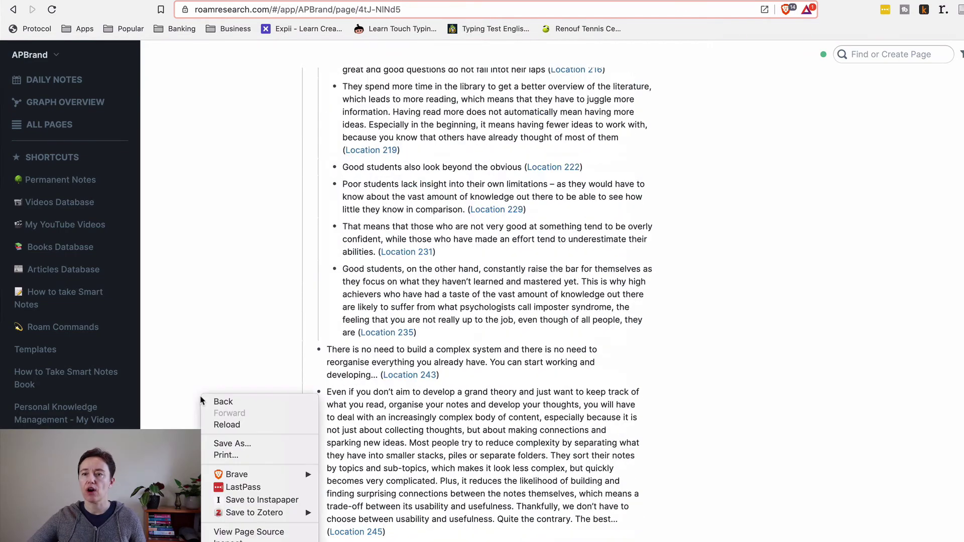
left_click(197, 346)
scroll(197, 345, "up", 5)
scroll(196, 345, "up", 5)
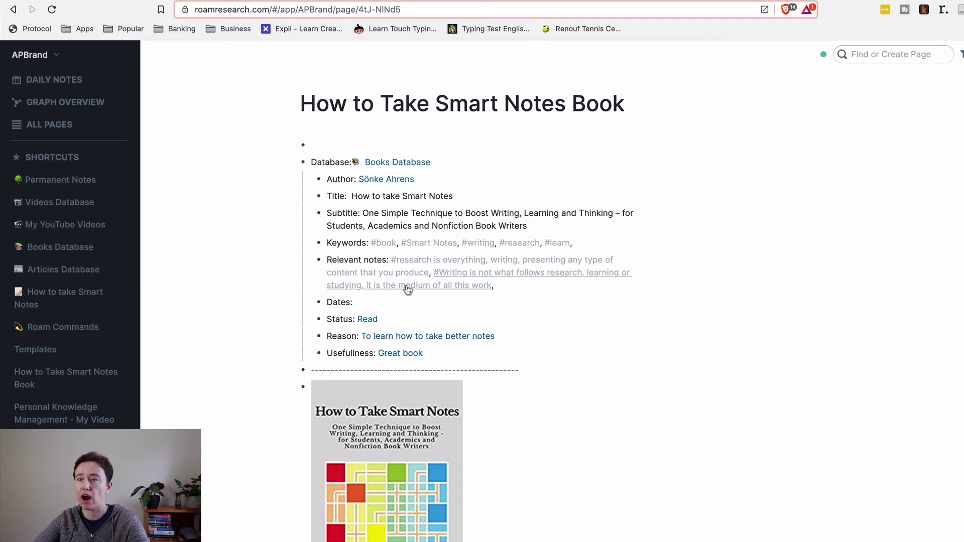
scroll(411, 338, "down", 1)
double_click(383, 331)
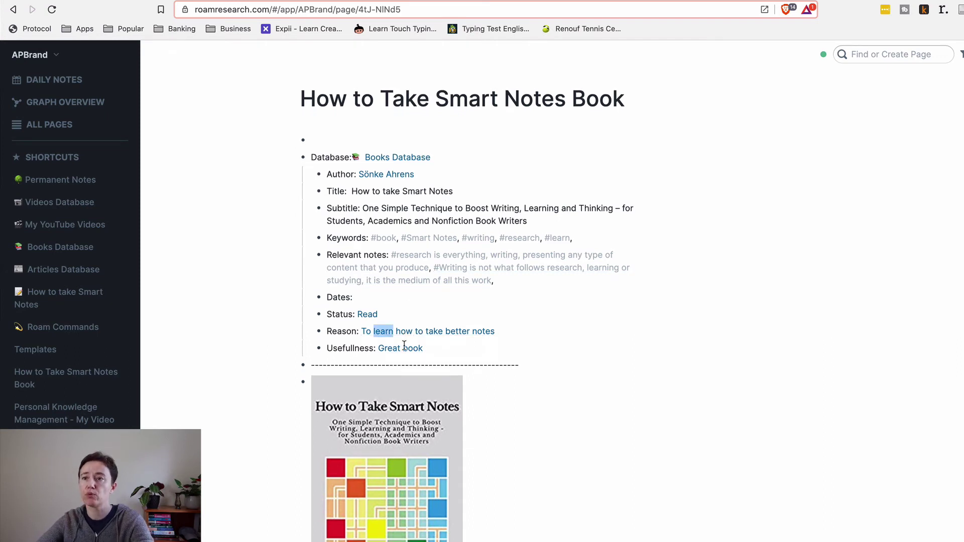
left_click(474, 360)
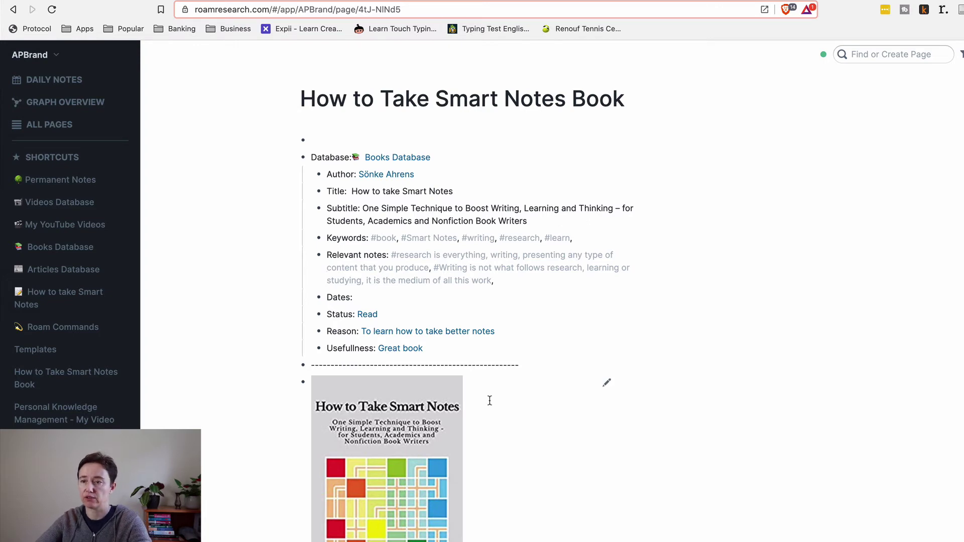
scroll(490, 399, "down", 4)
scroll(489, 400, "down", 3)
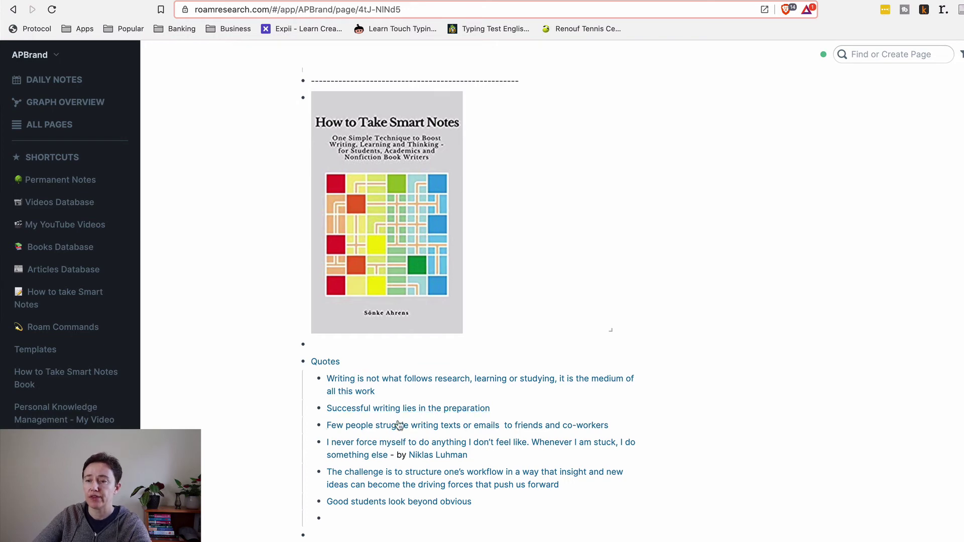
scroll(442, 509, "down", 4)
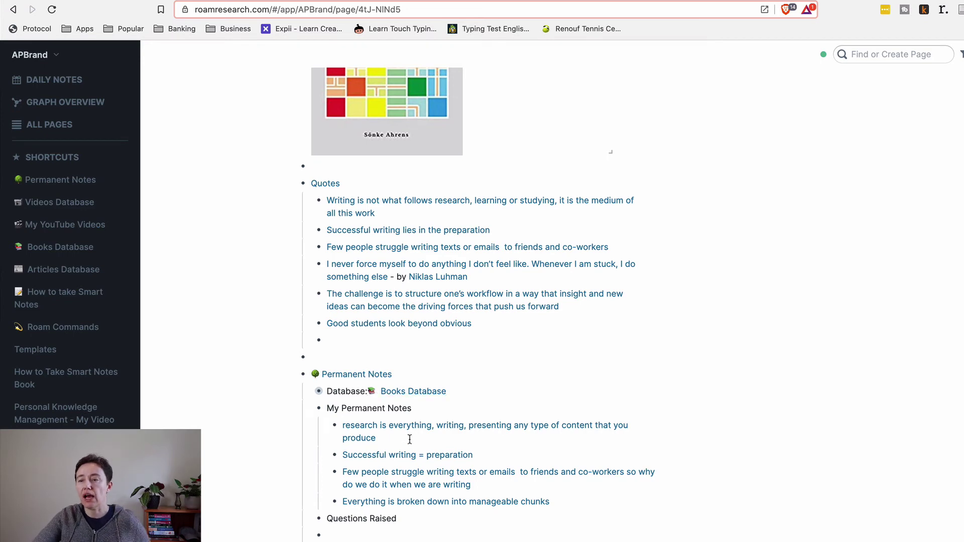
left_click(347, 379)
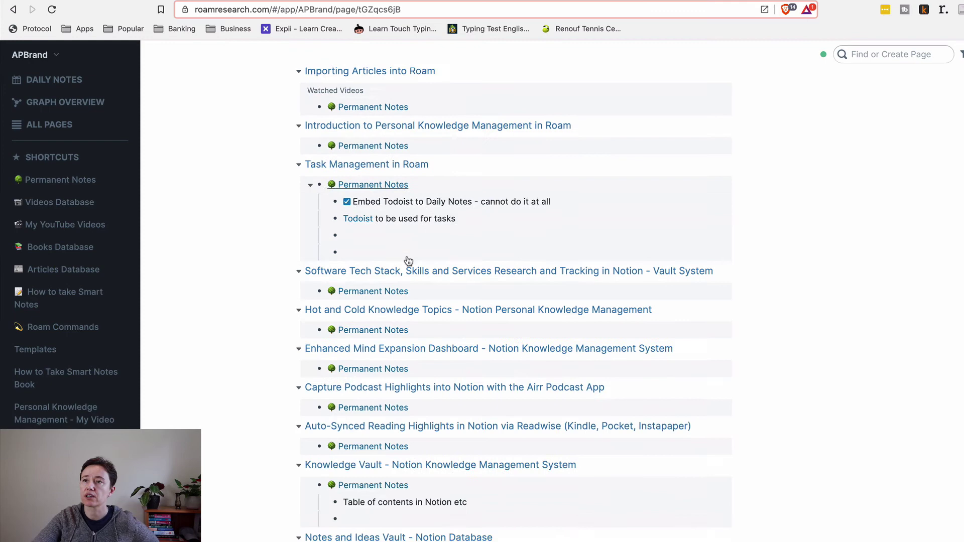
scroll(408, 261, "down", 3)
scroll(408, 258, "up", 15)
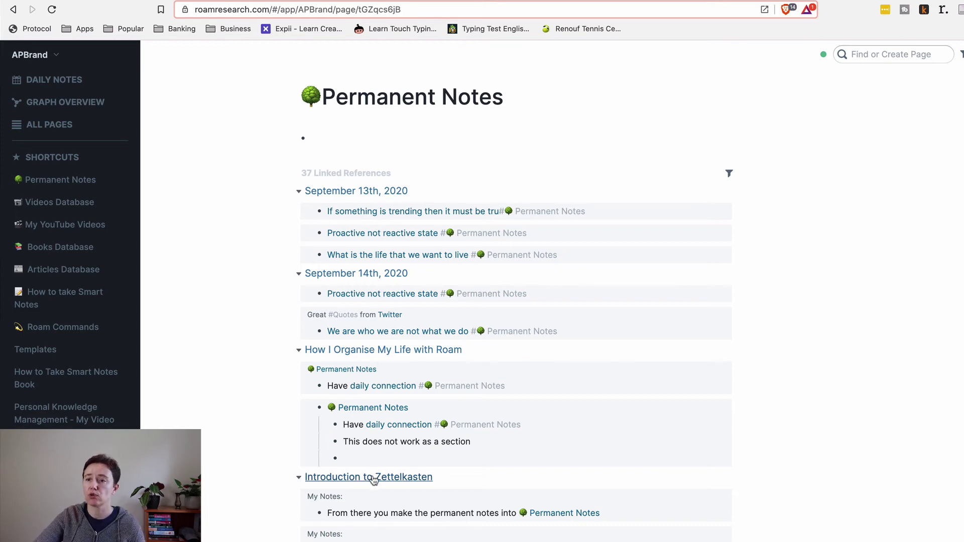
scroll(373, 496, "down", 5)
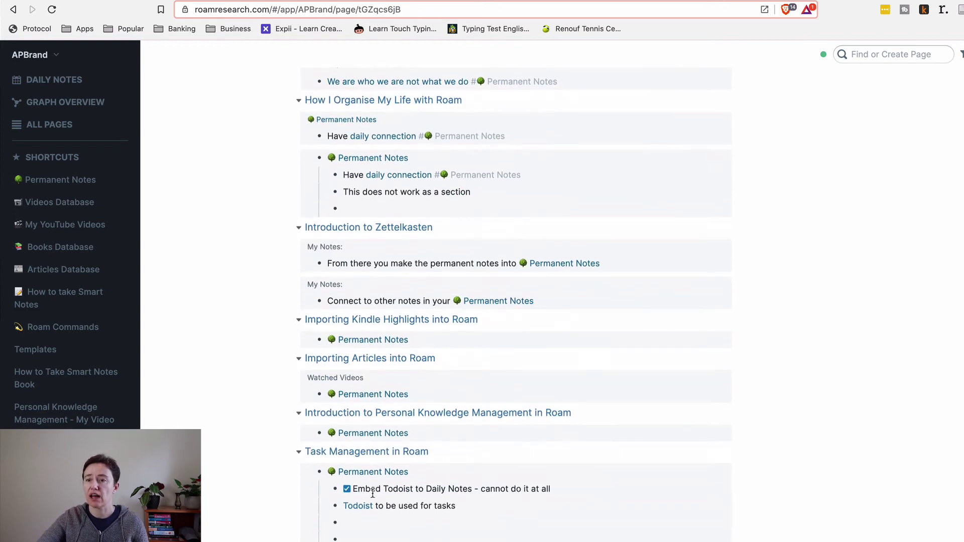
key("super+bracketleft")
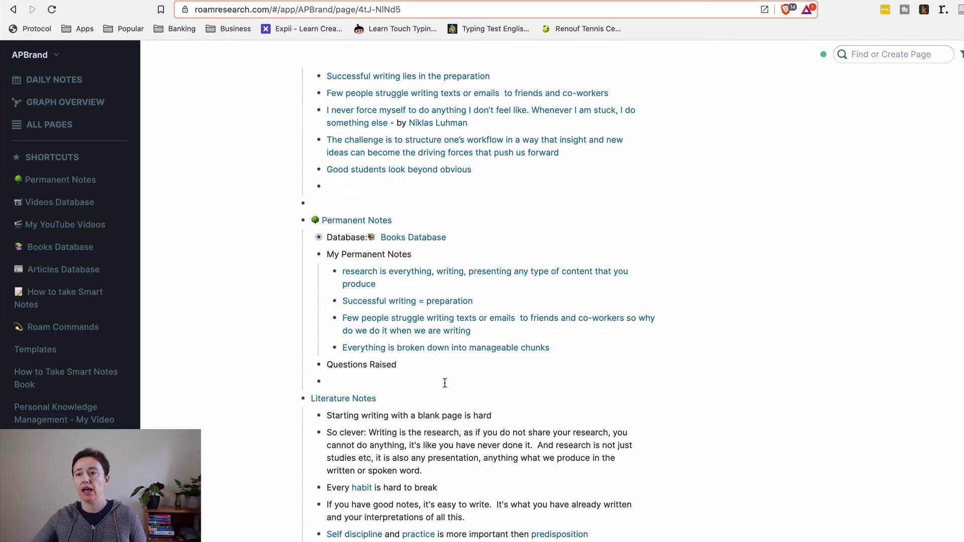
scroll(445, 383, "down", 4)
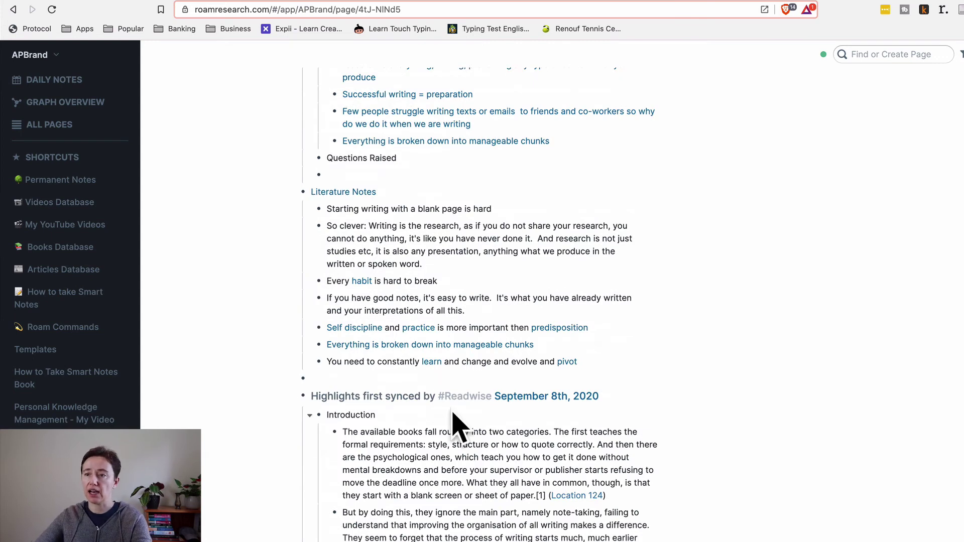
scroll(442, 442, "down", 1)
scroll(344, 450, "up", 8)
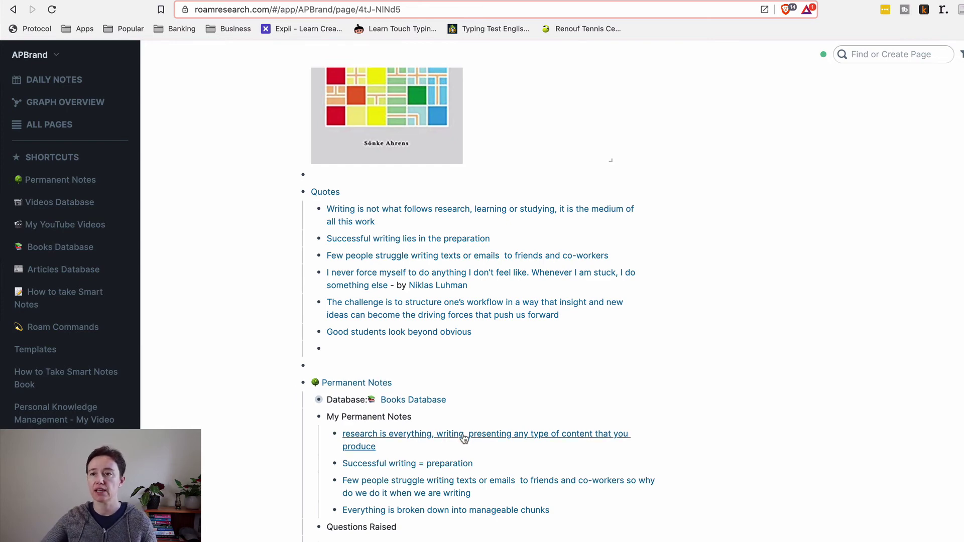
scroll(429, 465, "down", 15)
scroll(427, 468, "up", 15)
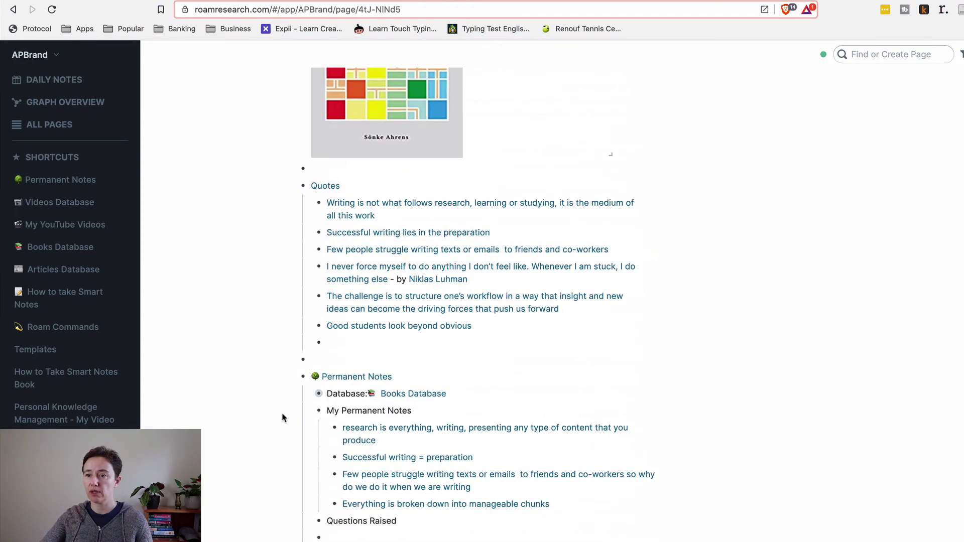
scroll(301, 520, "down", 10)
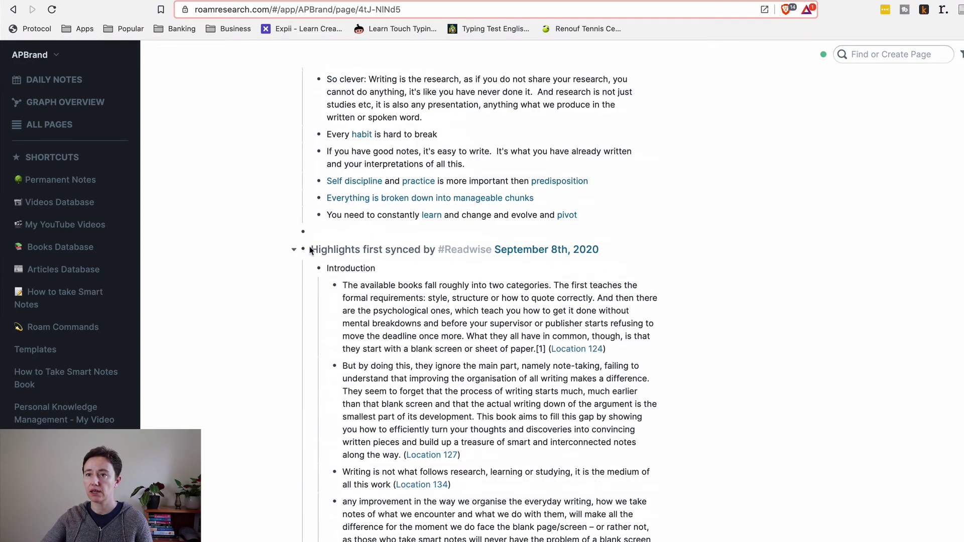
Collapse the 'Highlights first synced by #Readwise' block and toggle Unlinked References open and closed
left_click(293, 253)
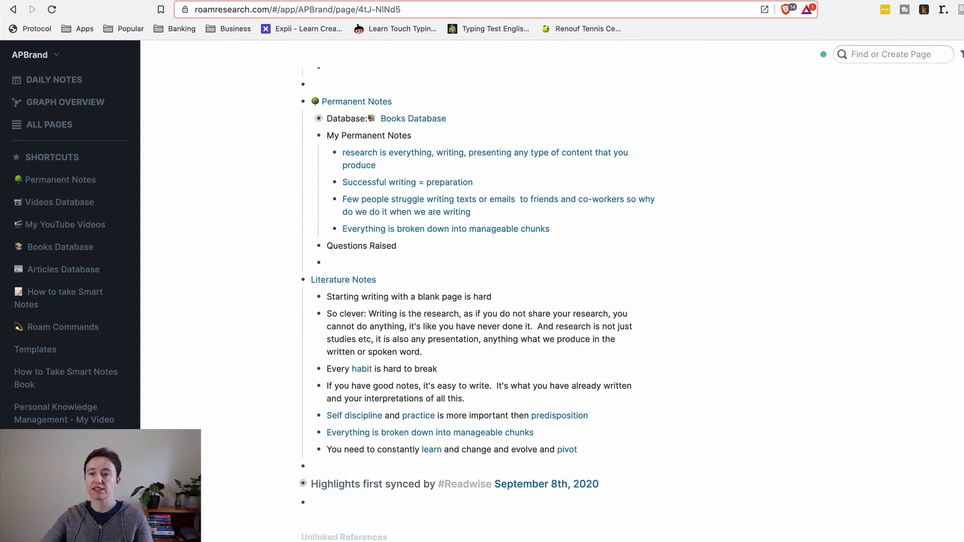
left_click(295, 538)
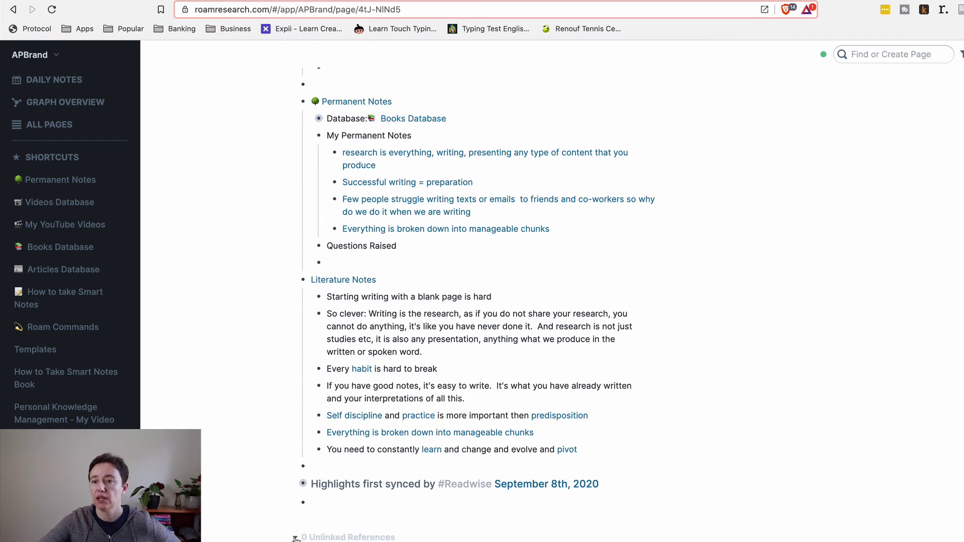
left_click(295, 538)
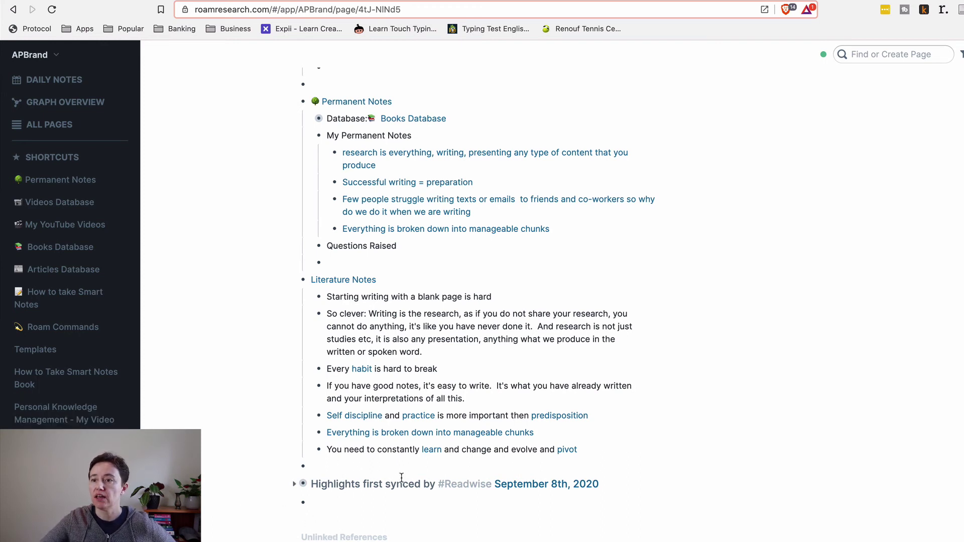
scroll(431, 490, "up", 15)
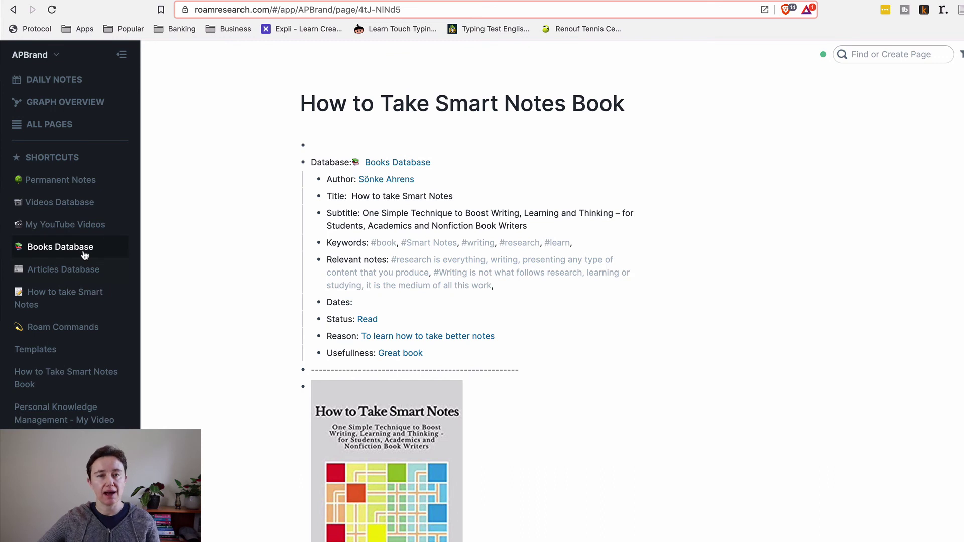
Visit Books Database, expand and collapse the Smart Notes reference, then open Reading
left_click(50, 249)
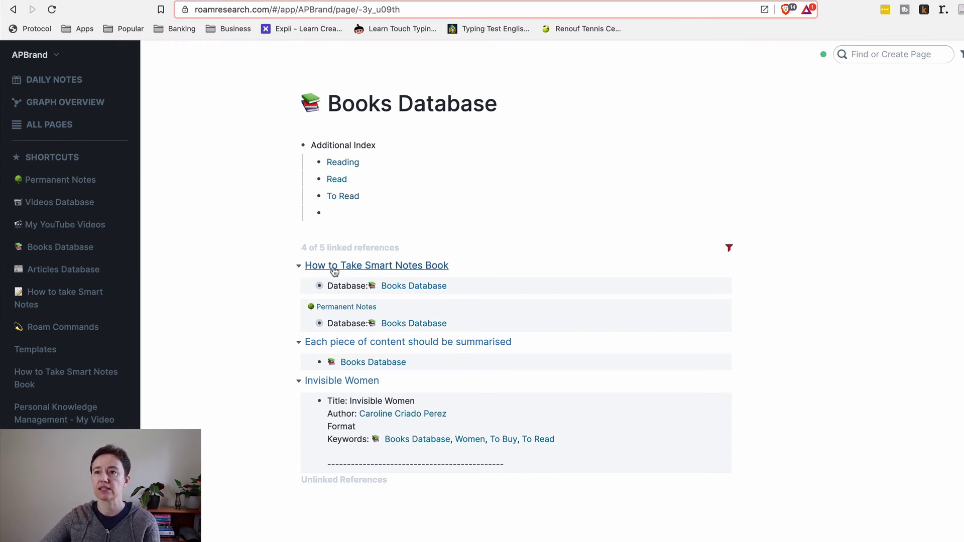
left_click(312, 285)
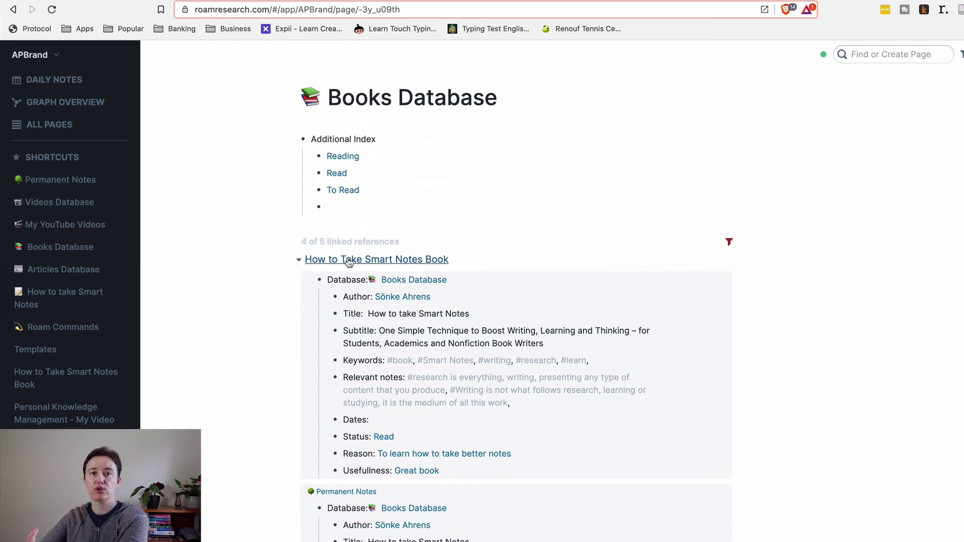
left_click(299, 260)
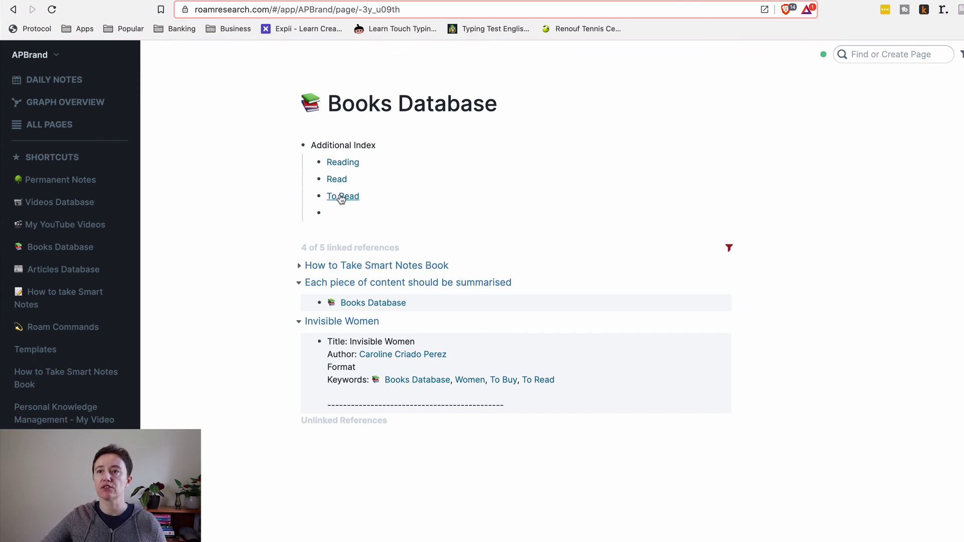
left_click(335, 162)
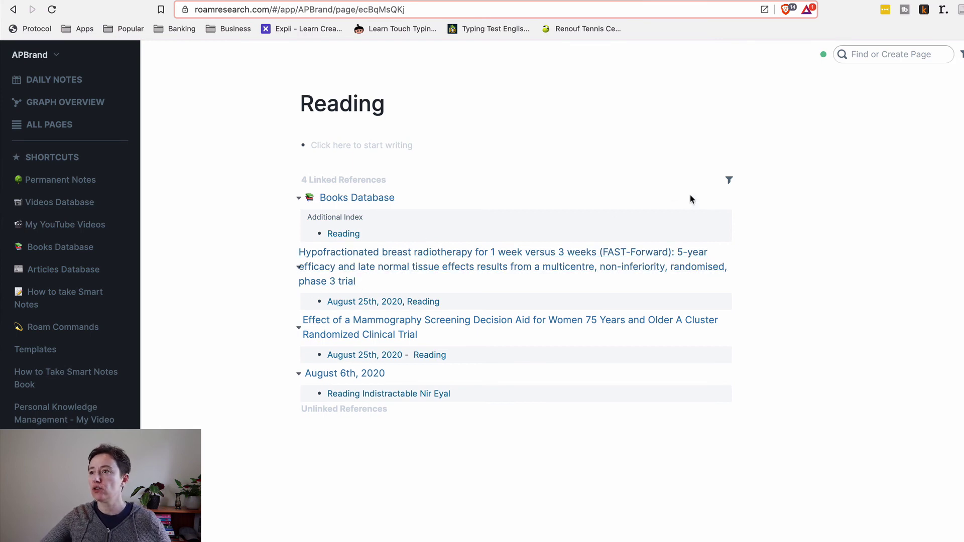
Browse the linked references filter, then collapse the Books Database reference on the Reading page
left_click(729, 182)
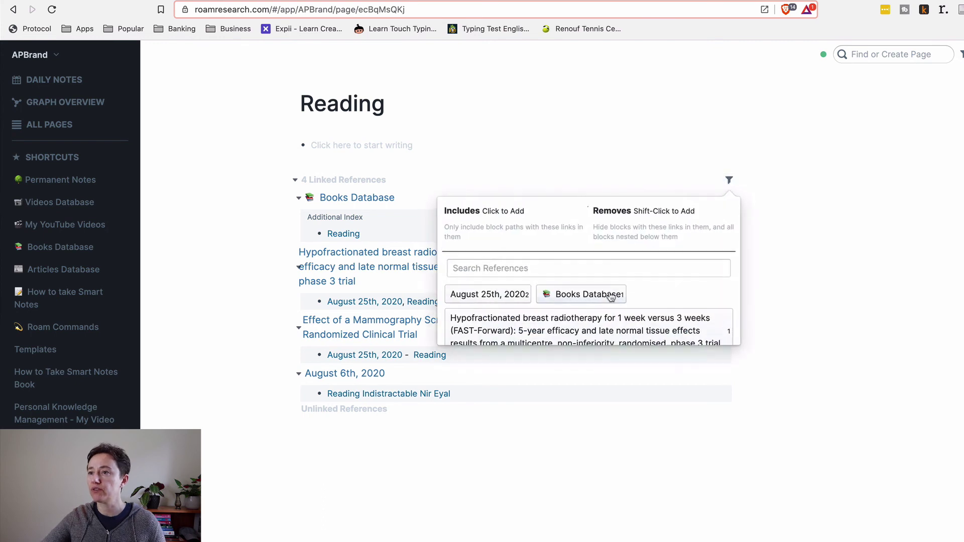
scroll(613, 294, "down", 3)
scroll(613, 294, "down", 1)
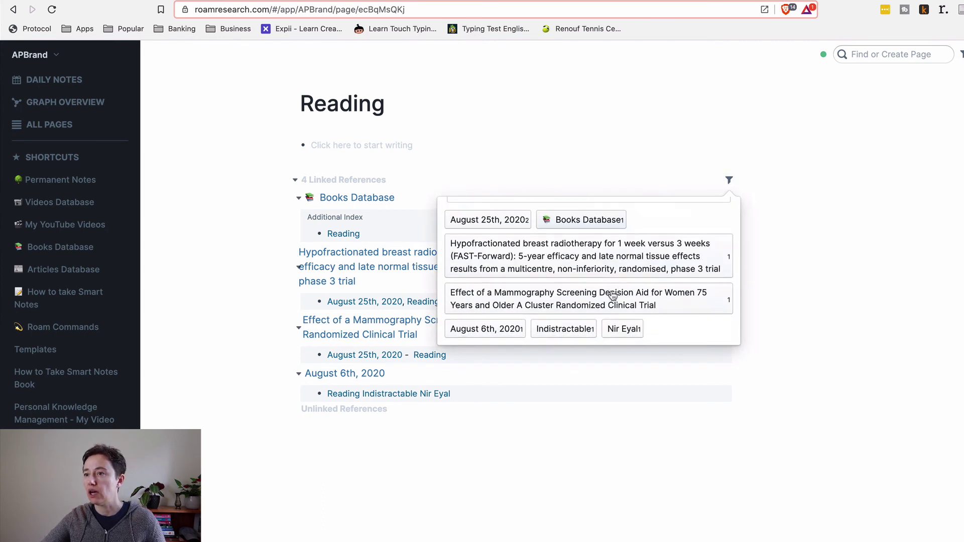
scroll(612, 295, "up", 2)
scroll(613, 295, "down", 2)
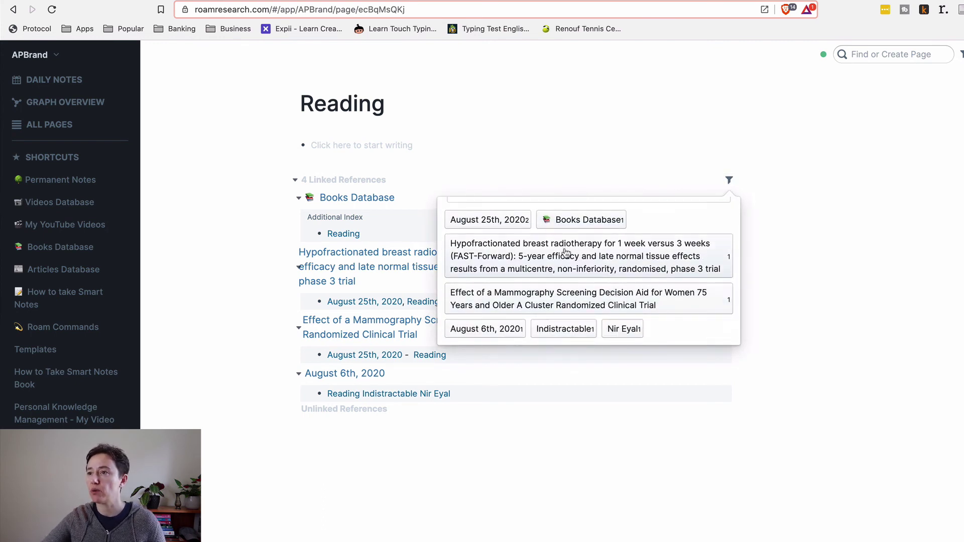
scroll(541, 248, "up", 3)
left_click(553, 159)
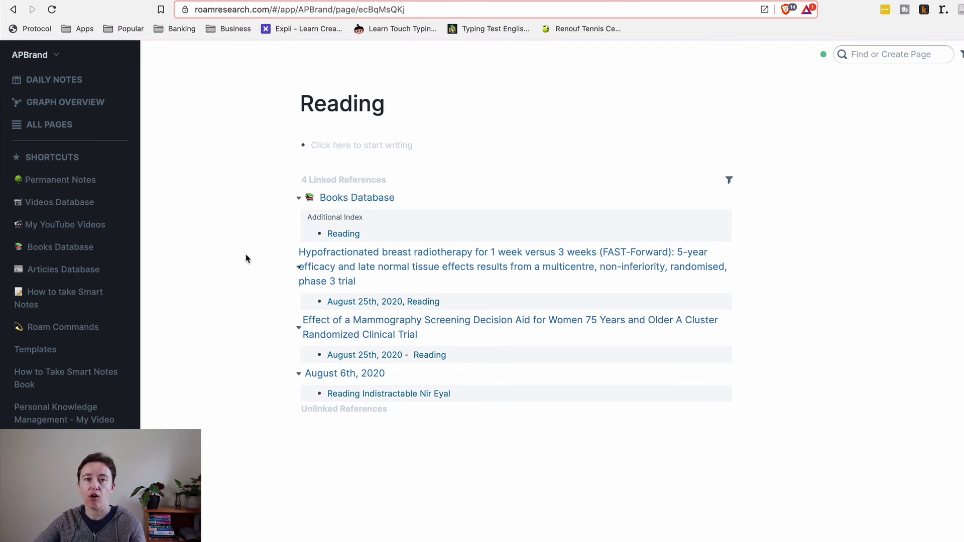
left_click(298, 198)
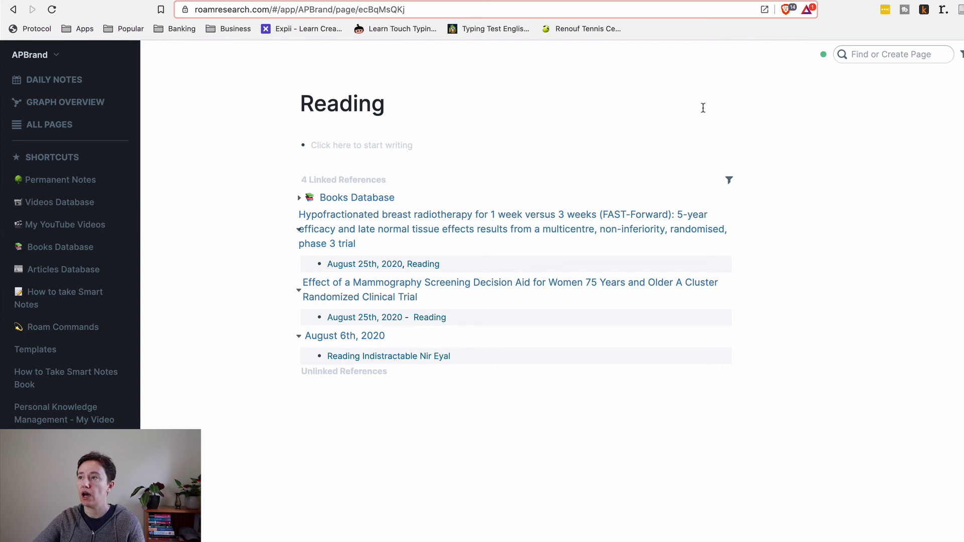
Search for 'Readwise' and open the Readwise page
left_click(863, 54)
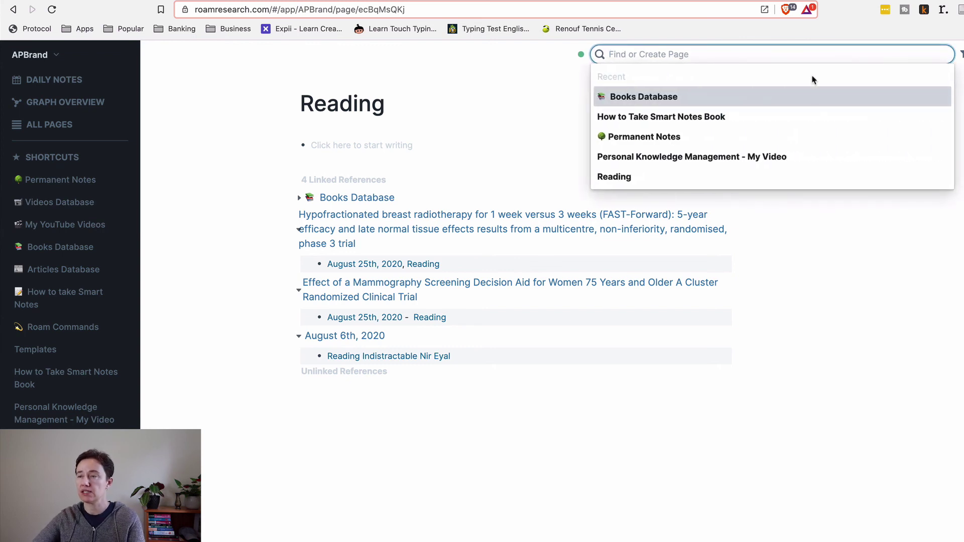
type("REadwise")
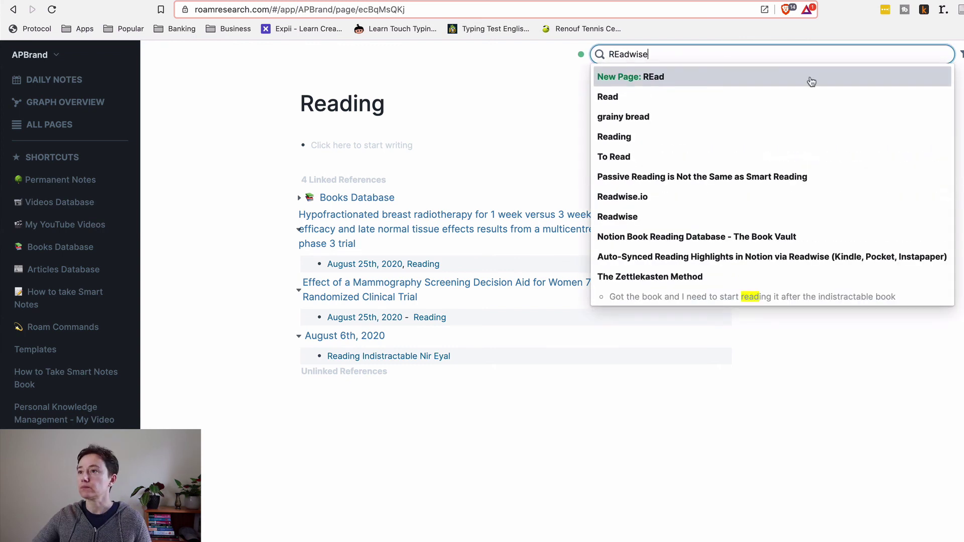
left_click(630, 100)
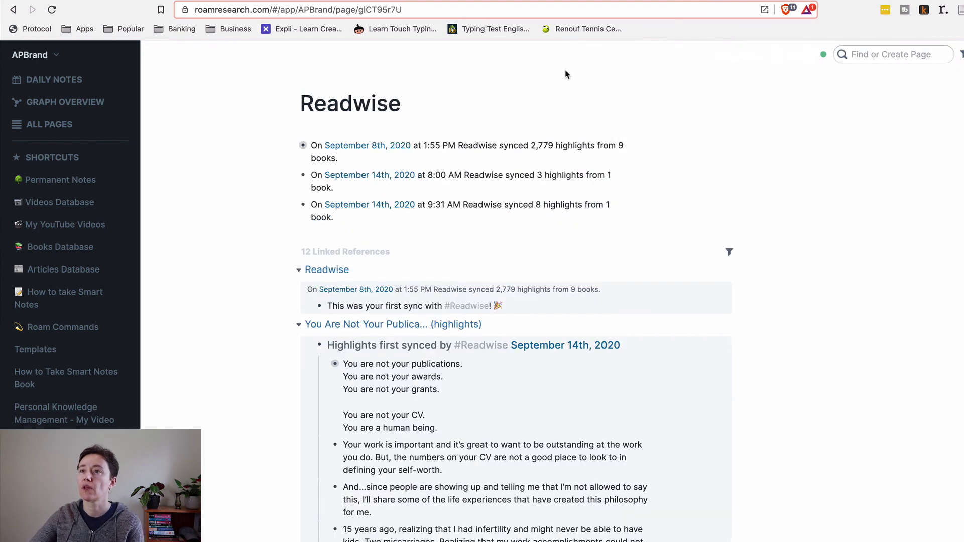
Collapse the first book's highlights reference among the Readwise page's linked references
scroll(382, 223, "down", 1)
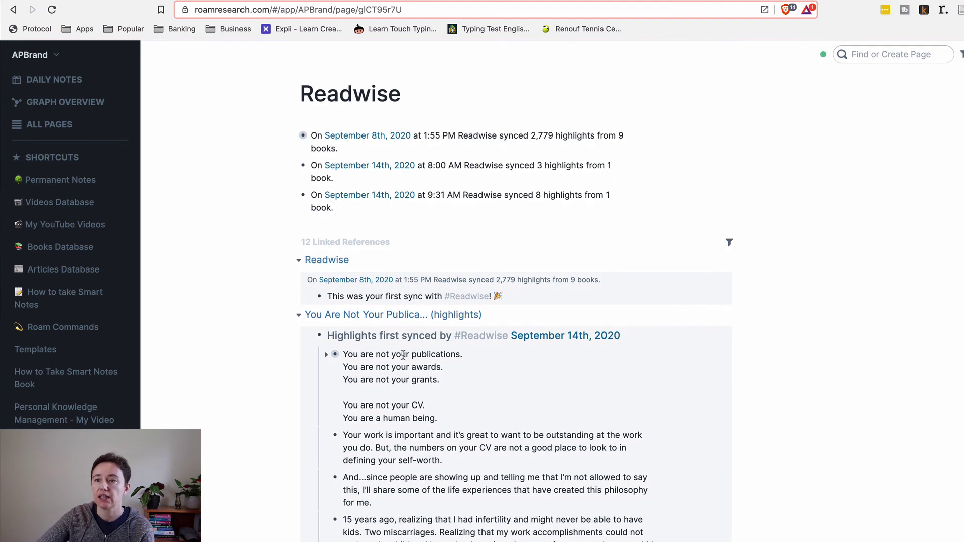
left_click(298, 315)
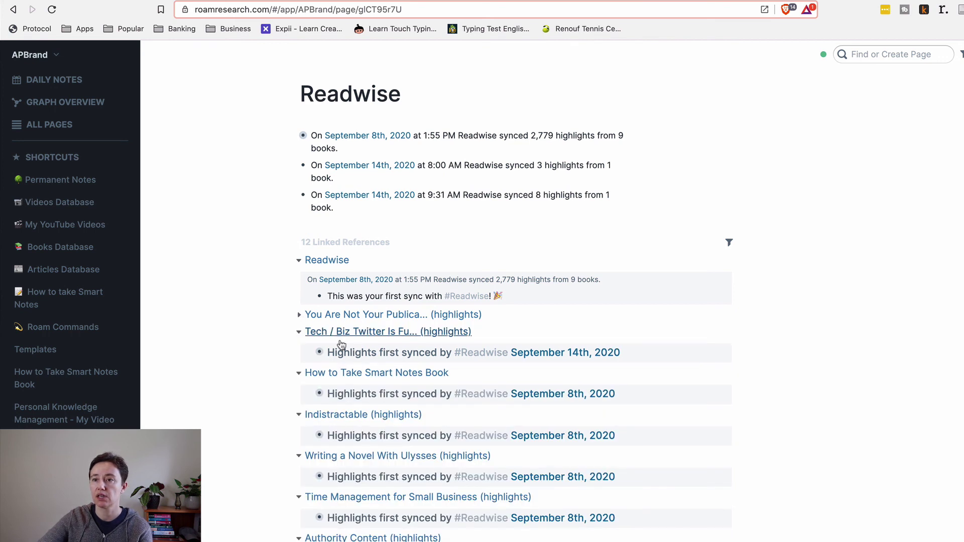
scroll(342, 329, "down", 2)
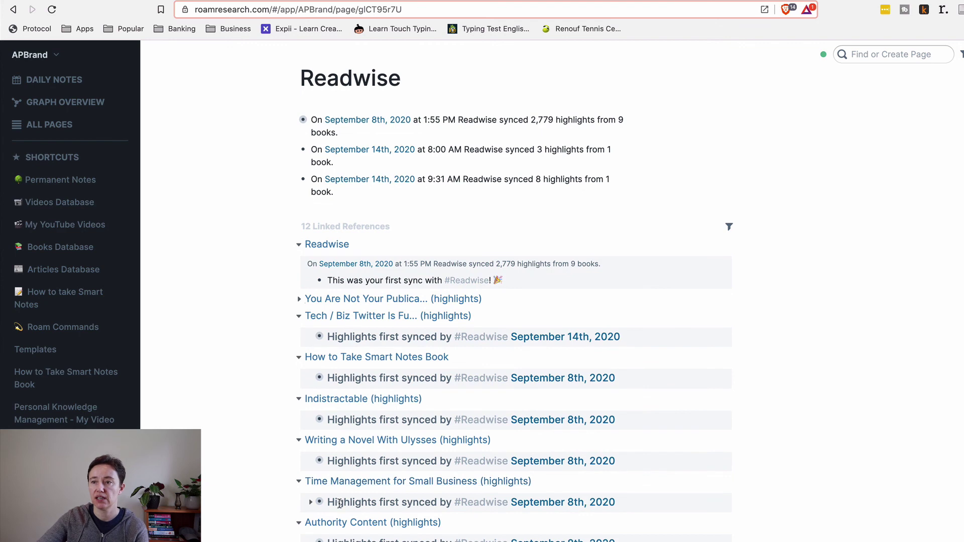
scroll(340, 503, "down", 5)
scroll(340, 504, "up", 5)
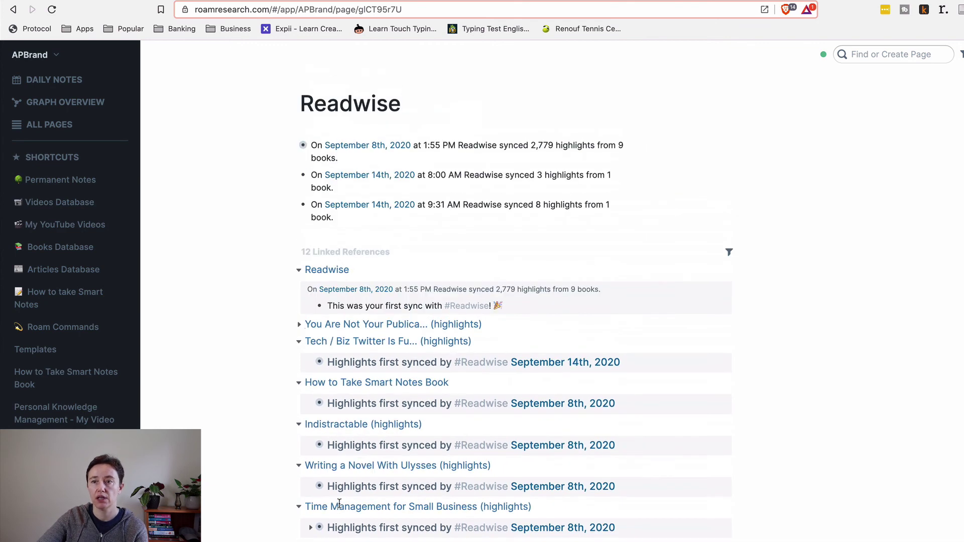